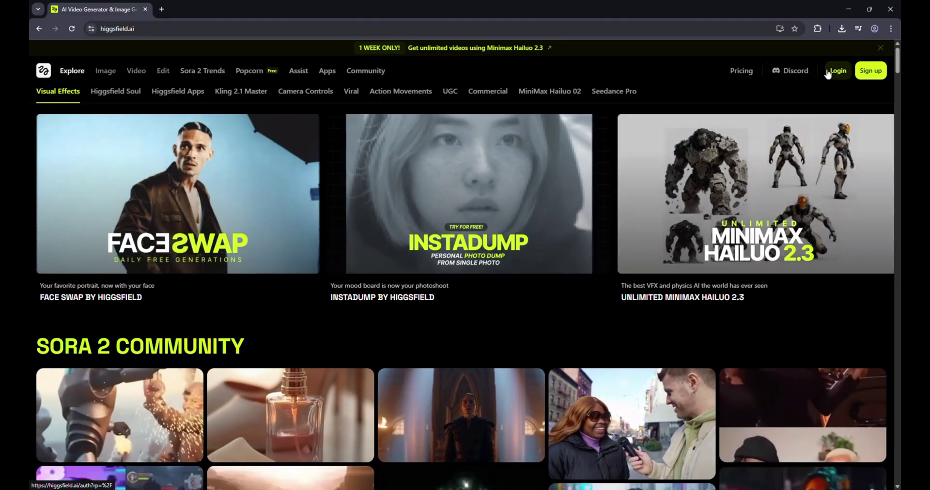
Log in to Higgsfield AI with a Google account and return to Explore
{"action": "left_click", "coordinate": [879, 72]}
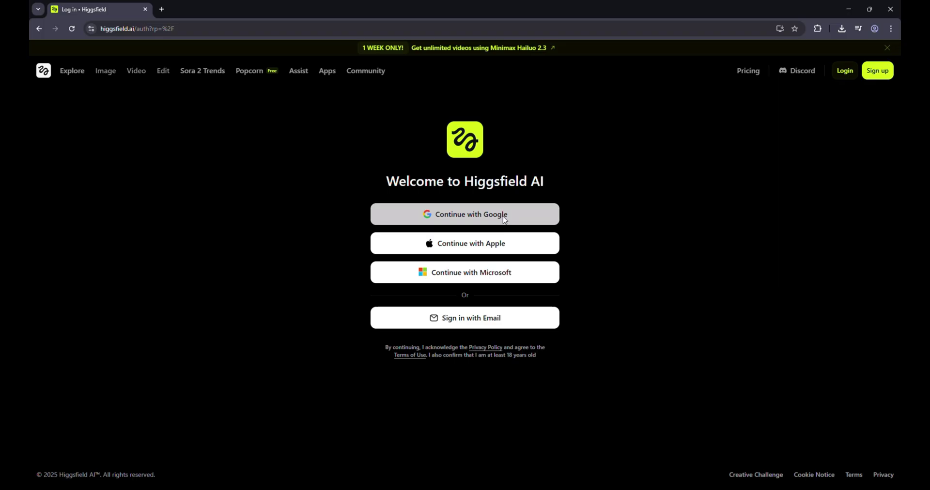
{"action": "left_click", "coordinate": [528, 314]}
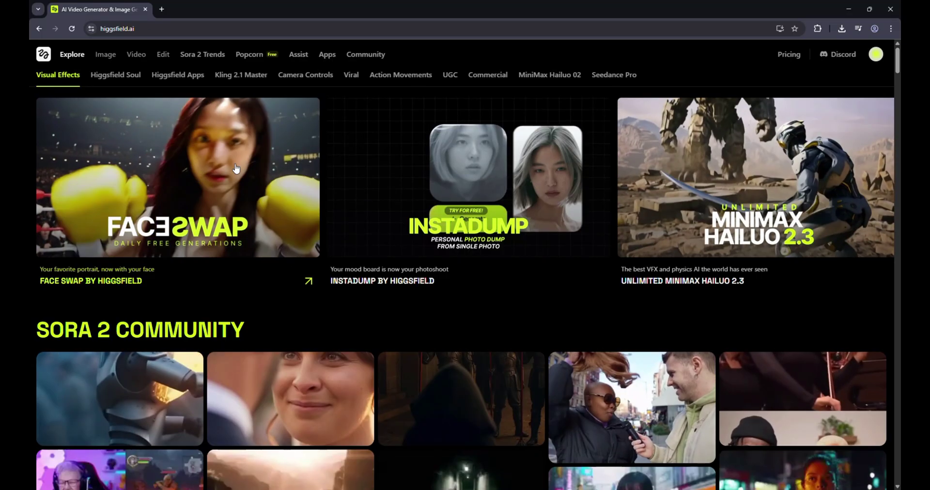
Open the Face Swap by Higgsfield card, scroll through its page, then return to the top
{"action": "left_click", "coordinate": [191, 172]}
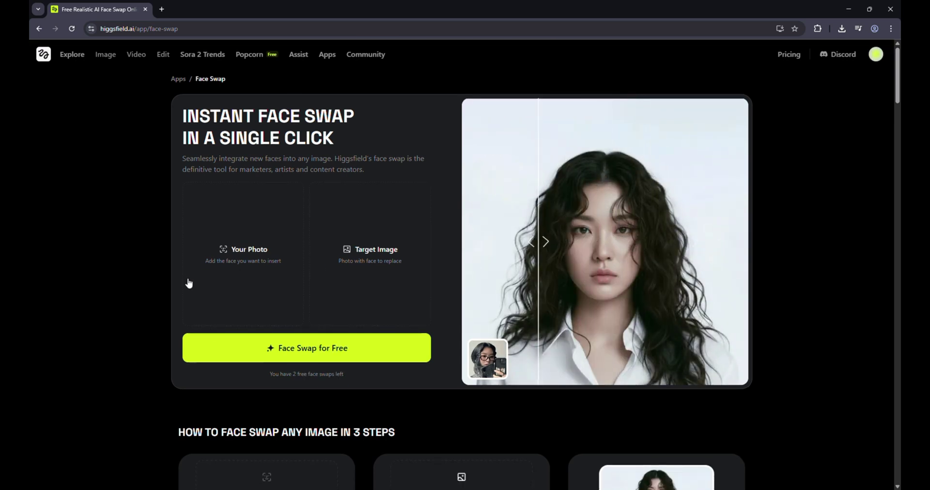
{"action": "scroll", "coordinate": [179, 305], "scroll_direction": "down", "scroll_amount": 5}
{"action": "scroll", "coordinate": [143, 305], "scroll_direction": "down", "scroll_amount": 3}
{"action": "scroll", "coordinate": [428, 252], "scroll_direction": "down", "scroll_amount": 3}
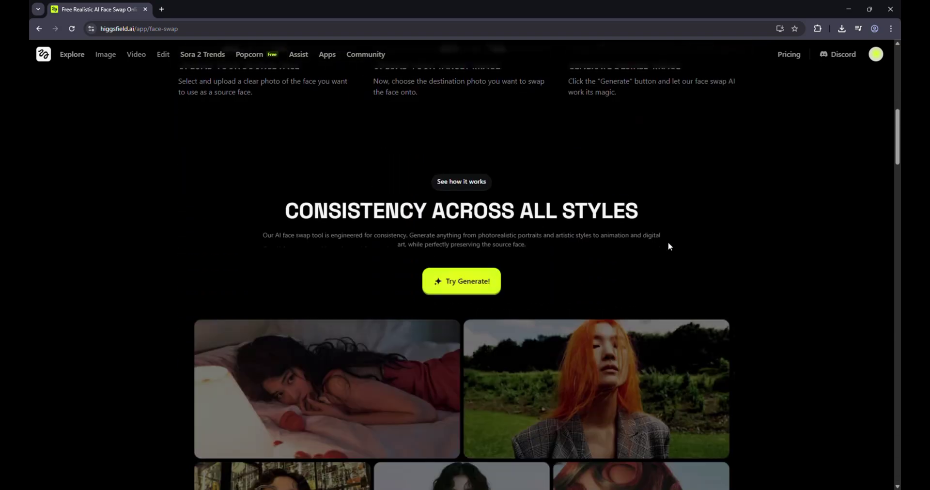
{"action": "scroll", "coordinate": [667, 242], "scroll_direction": "down", "scroll_amount": 4}
{"action": "scroll", "coordinate": [809, 251], "scroll_direction": "down", "scroll_amount": 3}
{"action": "scroll", "coordinate": [809, 252], "scroll_direction": "down", "scroll_amount": 3}
{"action": "scroll", "coordinate": [809, 253], "scroll_direction": "down", "scroll_amount": 5}
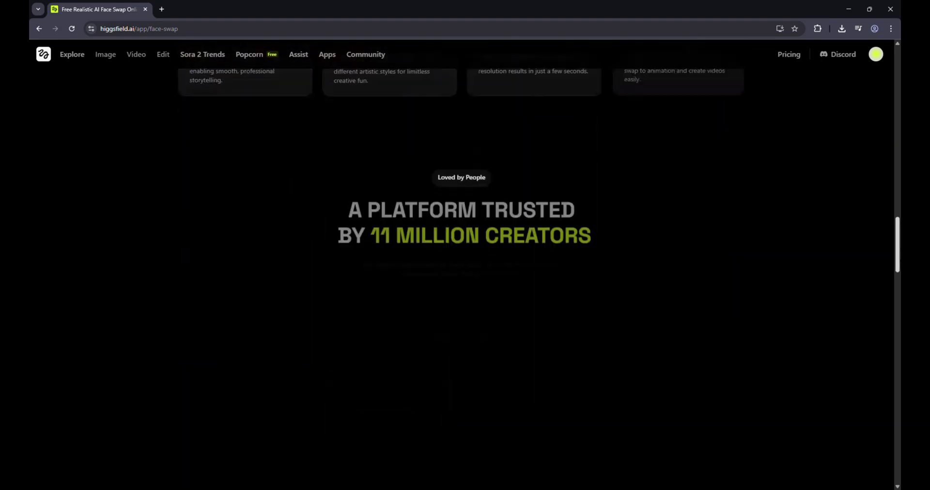
{"action": "scroll", "coordinate": [808, 253], "scroll_direction": "down", "scroll_amount": 2}
{"action": "scroll", "coordinate": [808, 252], "scroll_direction": "down", "scroll_amount": 5}
{"action": "scroll", "coordinate": [808, 252], "scroll_direction": "down", "scroll_amount": 5}
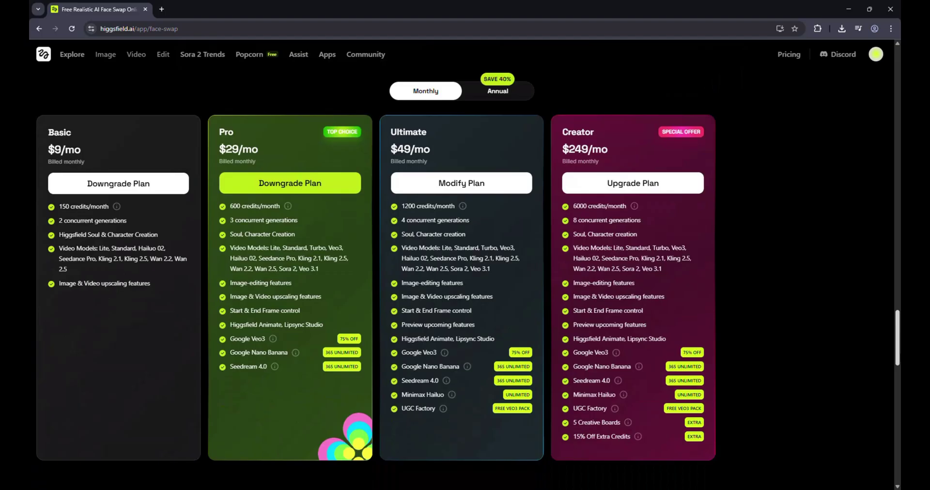
{"action": "key", "text": "Home"}
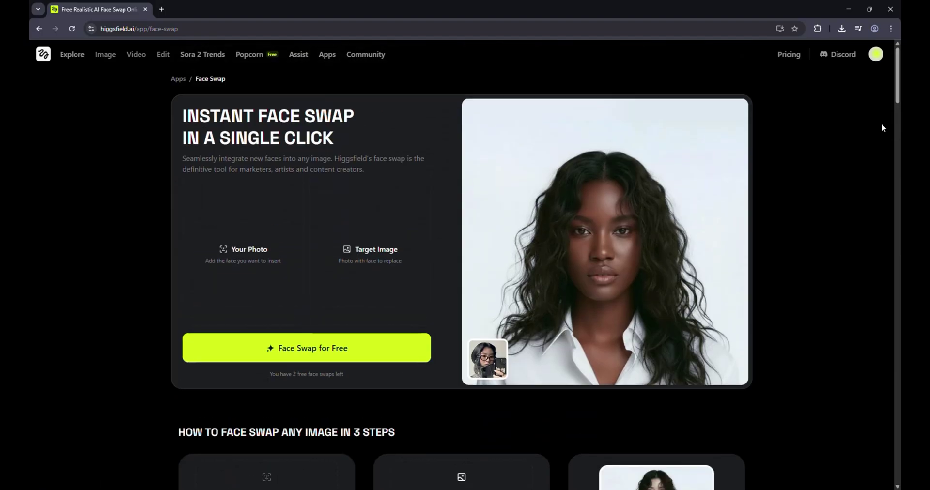
Upload a face photo and the pink-sweater target image, then run the free face swap
{"action": "left_click", "coordinate": [230, 247]}
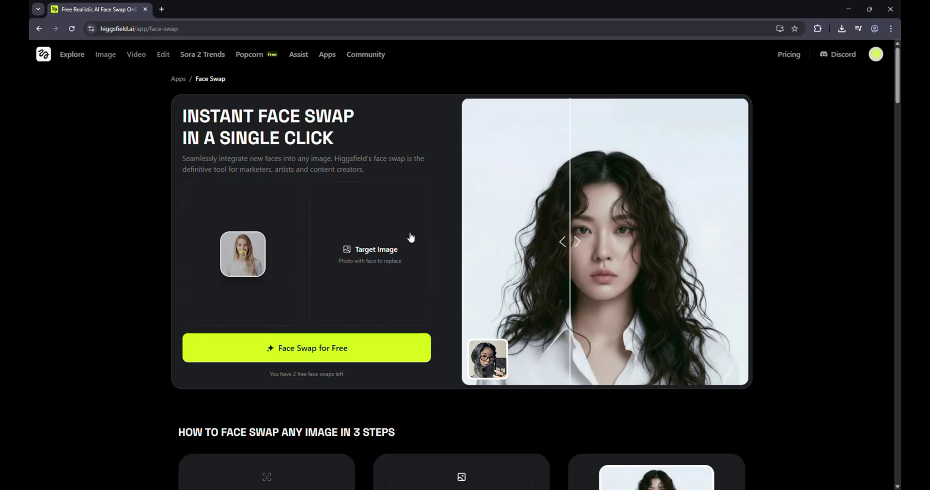
{"action": "left_click", "coordinate": [385, 250]}
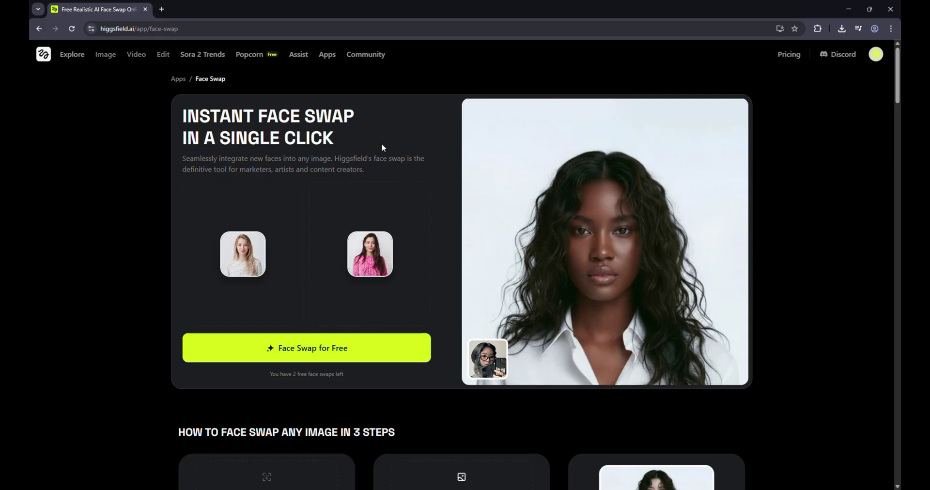
{"action": "left_click", "coordinate": [320, 348]}
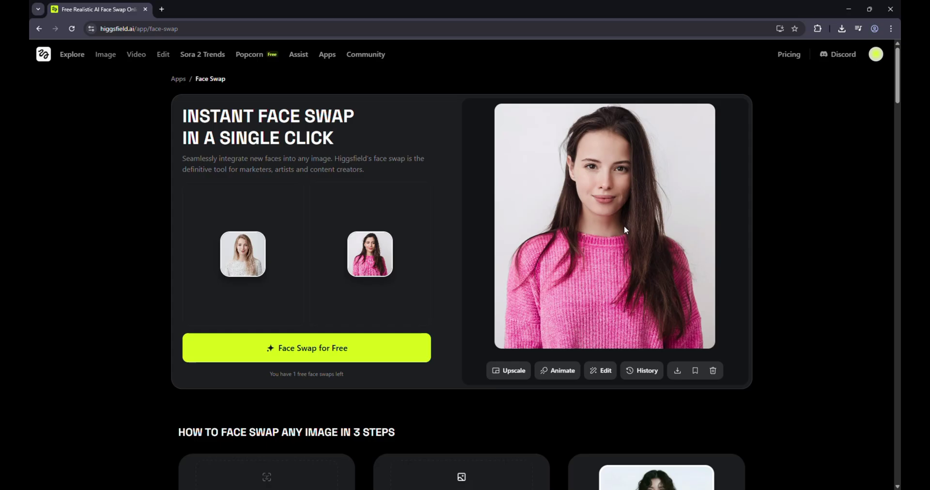
{"action": "left_click", "coordinate": [508, 370]}
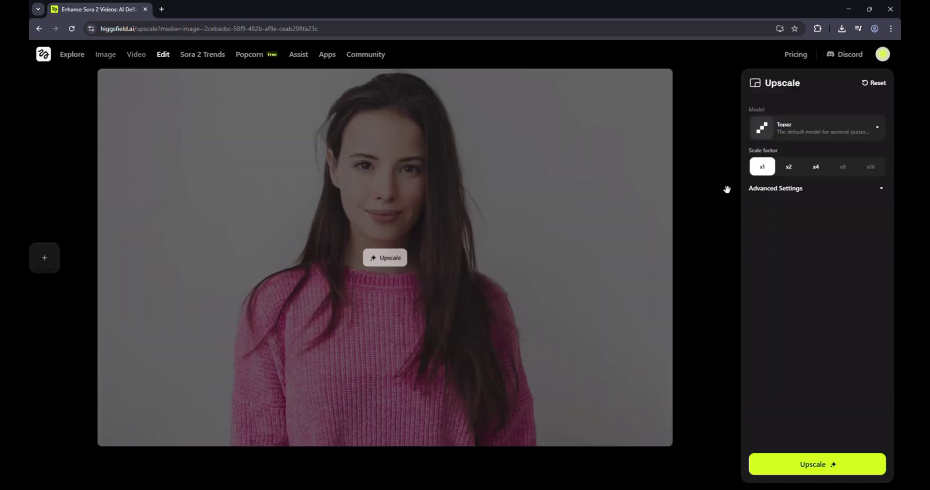
{"action": "key", "text": "alt+Left"}
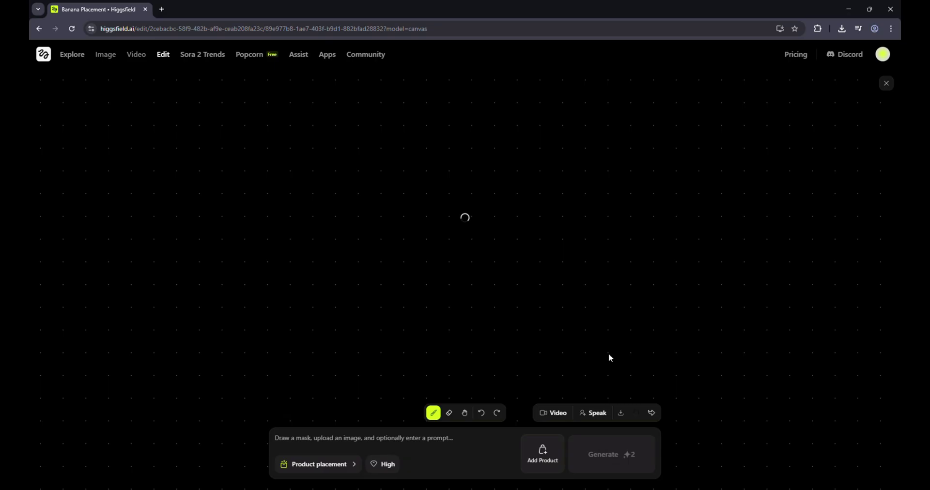
{"action": "scroll", "coordinate": [338, 259], "scroll_direction": "down", "scroll_amount": 2}
{"action": "scroll", "coordinate": [333, 300], "scroll_direction": "down", "scroll_amount": 5}
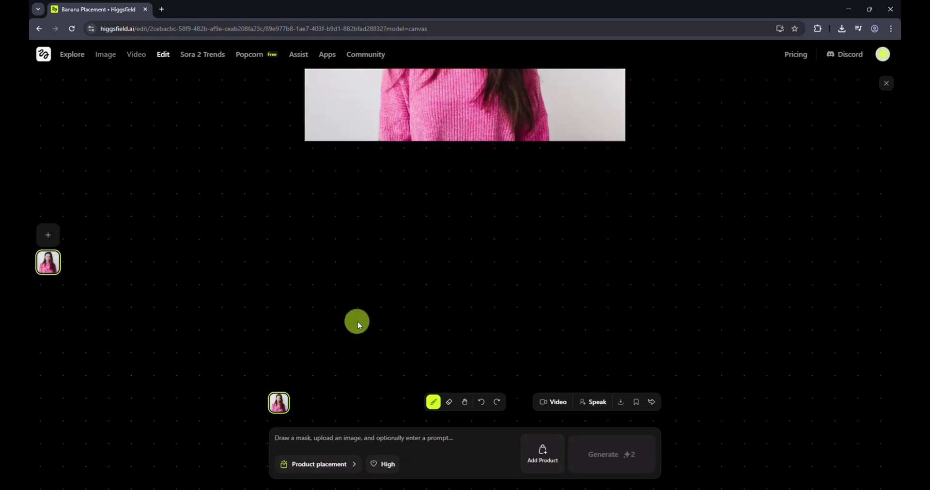
{"action": "scroll", "coordinate": [357, 322], "scroll_direction": "down", "scroll_amount": 3}
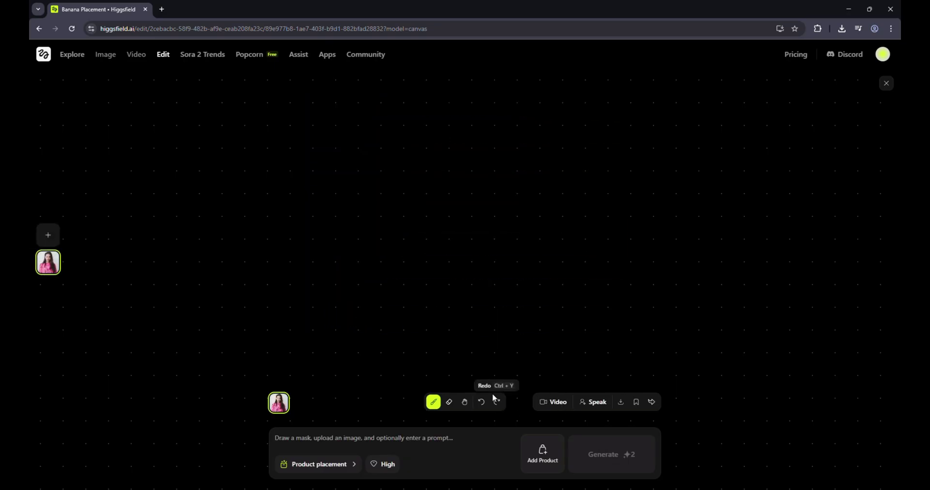
{"action": "scroll", "coordinate": [489, 309], "scroll_direction": "up", "scroll_amount": 3}
{"action": "scroll", "coordinate": [495, 300], "scroll_direction": "up", "scroll_amount": 5}
{"action": "scroll", "coordinate": [486, 194], "scroll_direction": "up", "scroll_amount": 2}
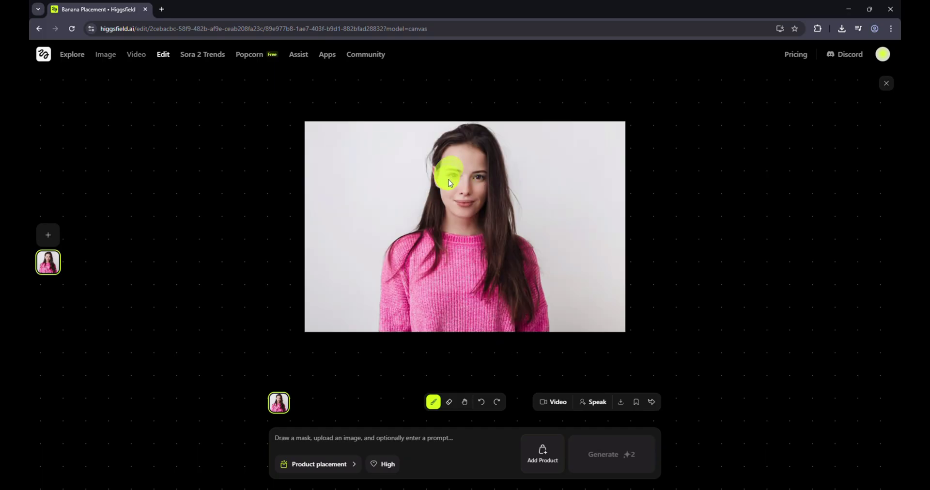
{"action": "left_click_drag", "start_coordinate": [448, 180], "coordinate": [520, 219]}
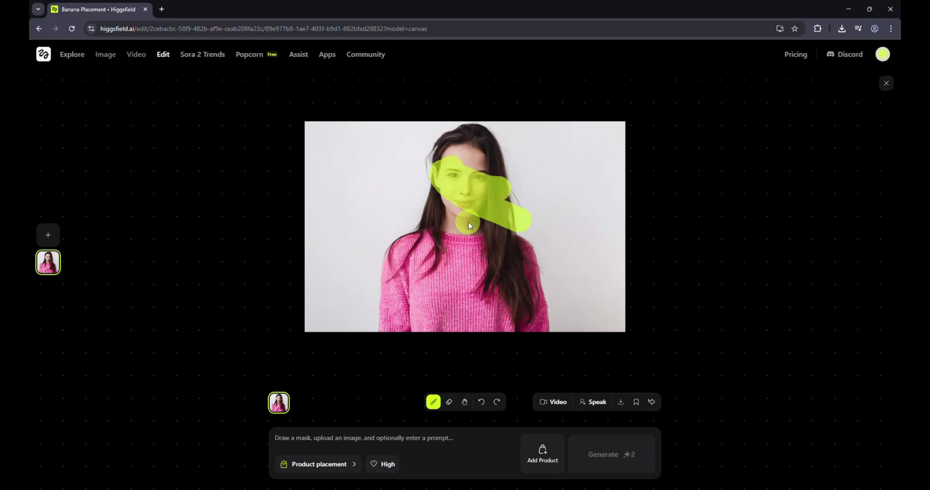
{"action": "left_click", "coordinate": [39, 28]}
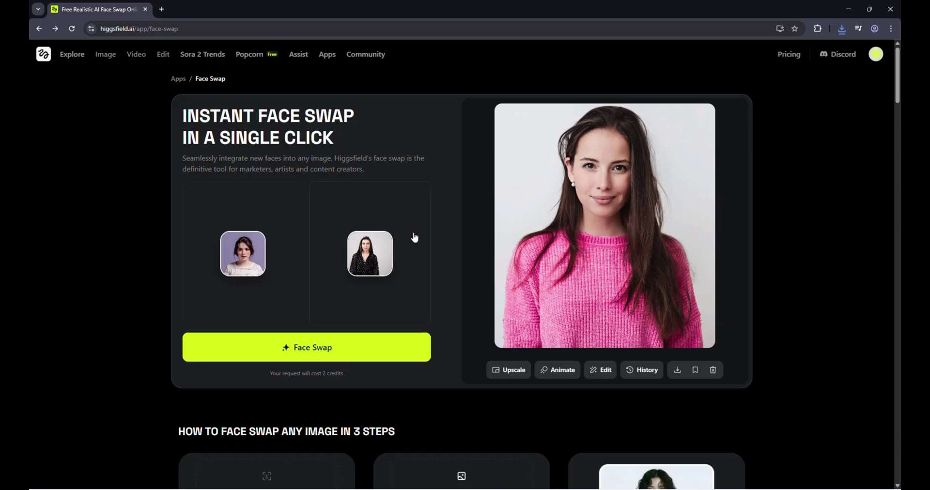
Generate the face swap onto the blue-jersey photo
{"action": "left_click", "coordinate": [301, 349]}
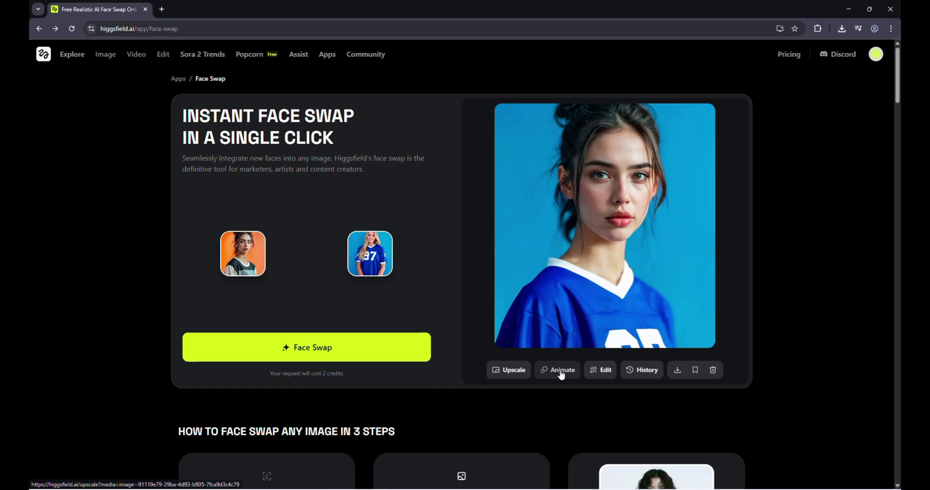
Download the blue-jersey portrait, then generate a swap onto the pink-background shirt photo
{"action": "left_click", "coordinate": [677, 370]}
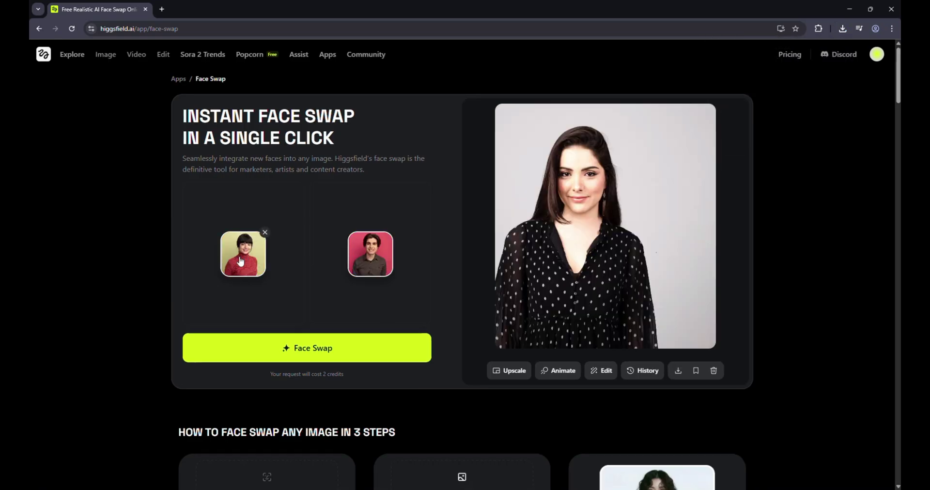
{"action": "left_click", "coordinate": [323, 342]}
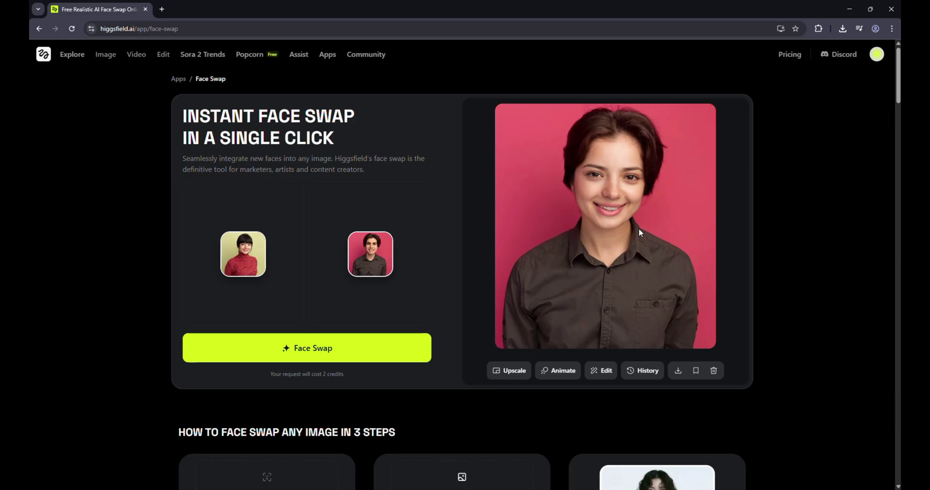
Download the brown-shirt portrait and open the face swap history of five images
{"action": "left_click", "coordinate": [678, 370]}
{"action": "left_click", "coordinate": [810, 277]}
{"action": "left_click", "coordinate": [649, 370]}
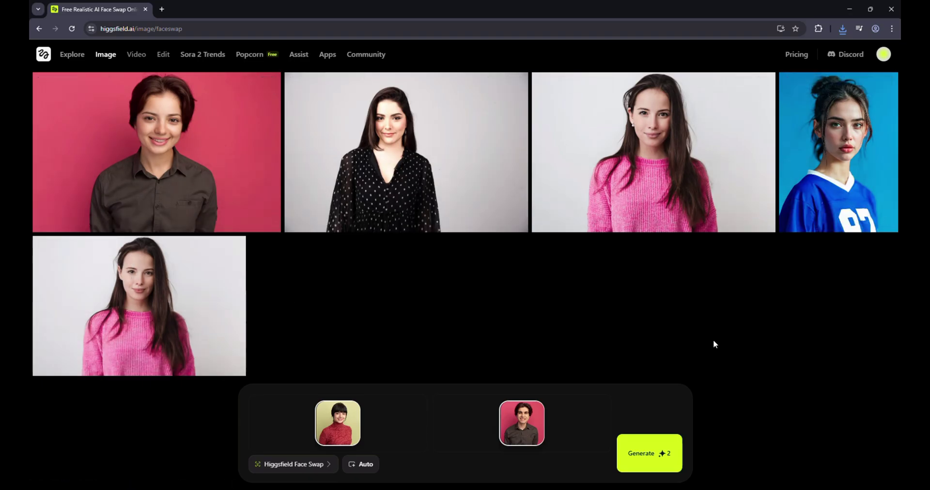
Inspect the available image models and the Auto aspect-ratio options
{"action": "left_click", "coordinate": [314, 465]}
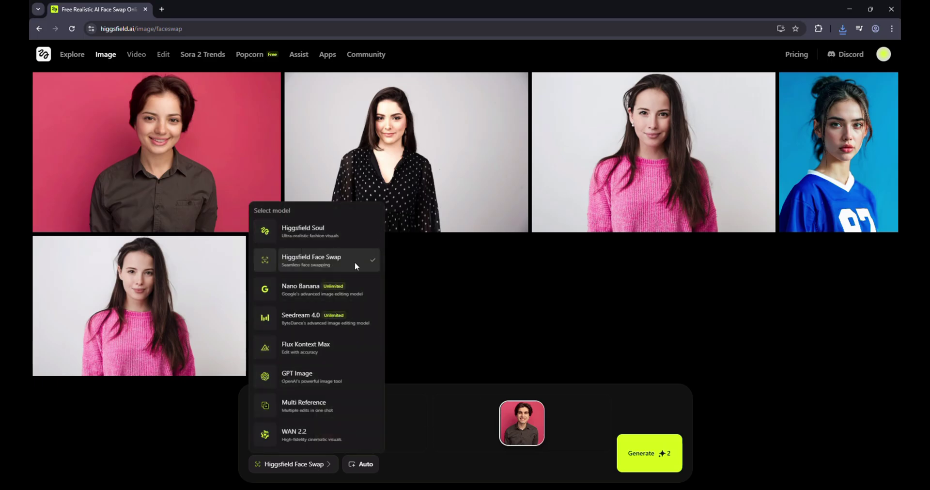
{"action": "left_click", "coordinate": [475, 305]}
{"action": "left_click", "coordinate": [367, 464]}
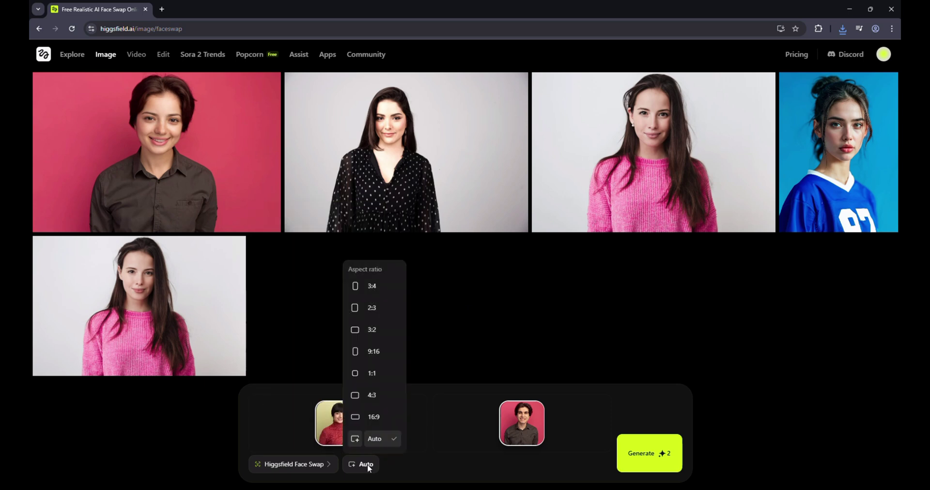
{"action": "left_click", "coordinate": [436, 292]}
{"action": "mouse_move", "coordinate": [156, 152]}
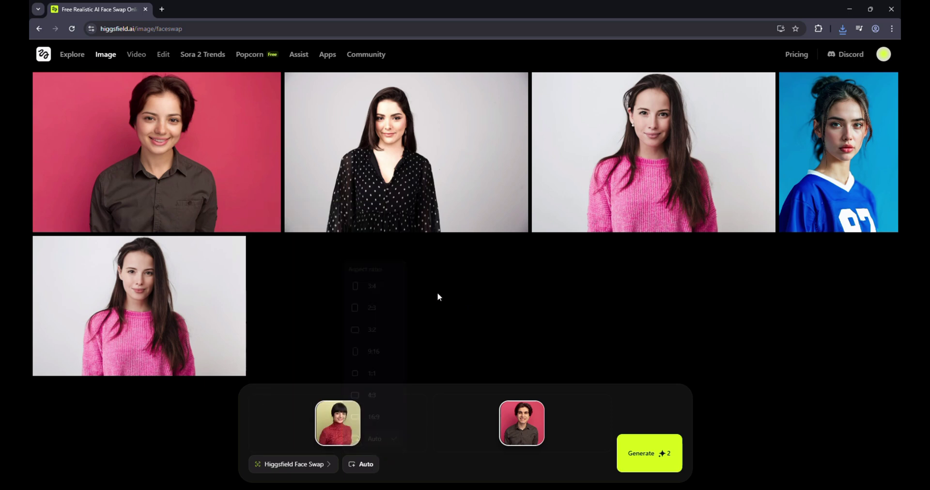
Return to Explore and scroll through the Visual Effects, Higgsfield Soul and Apps sections
{"action": "left_click", "coordinate": [70, 55]}
{"action": "scroll", "coordinate": [303, 242], "scroll_direction": "down", "scroll_amount": 2}
{"action": "scroll", "coordinate": [306, 241], "scroll_direction": "down", "scroll_amount": 4}
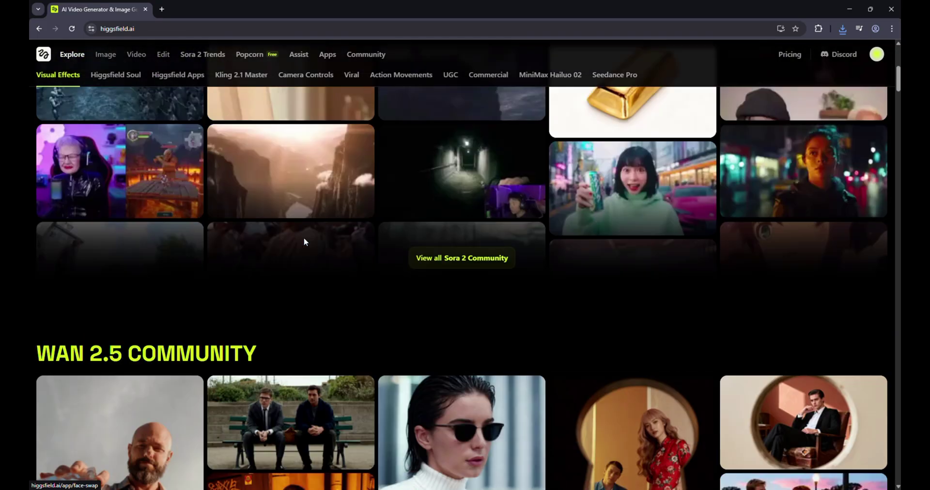
{"action": "scroll", "coordinate": [305, 242], "scroll_direction": "down", "scroll_amount": 3}
{"action": "scroll", "coordinate": [305, 242], "scroll_direction": "down", "scroll_amount": 3}
{"action": "scroll", "coordinate": [305, 244], "scroll_direction": "down", "scroll_amount": 5}
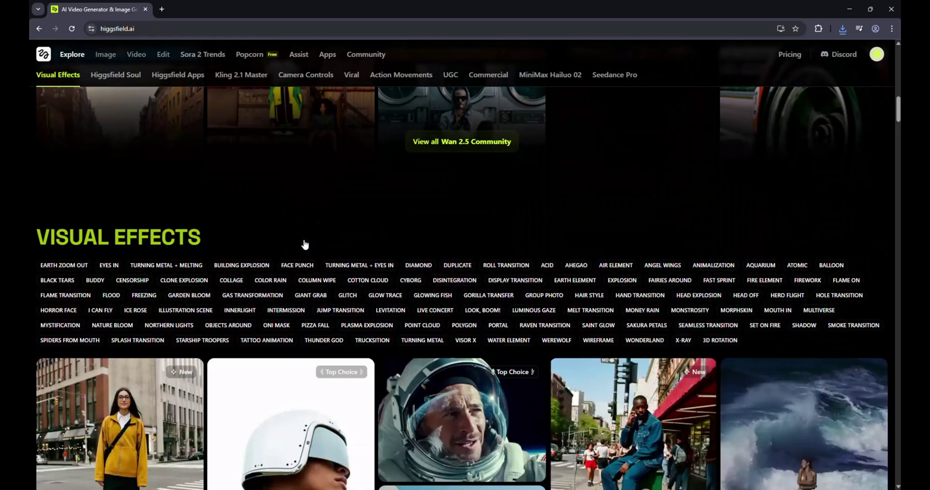
{"action": "scroll", "coordinate": [305, 245], "scroll_direction": "down", "scroll_amount": 4}
{"action": "scroll", "coordinate": [305, 244], "scroll_direction": "down", "scroll_amount": 2}
{"action": "scroll", "coordinate": [305, 243], "scroll_direction": "down", "scroll_amount": 4}
{"action": "scroll", "coordinate": [305, 243], "scroll_direction": "down", "scroll_amount": 2}
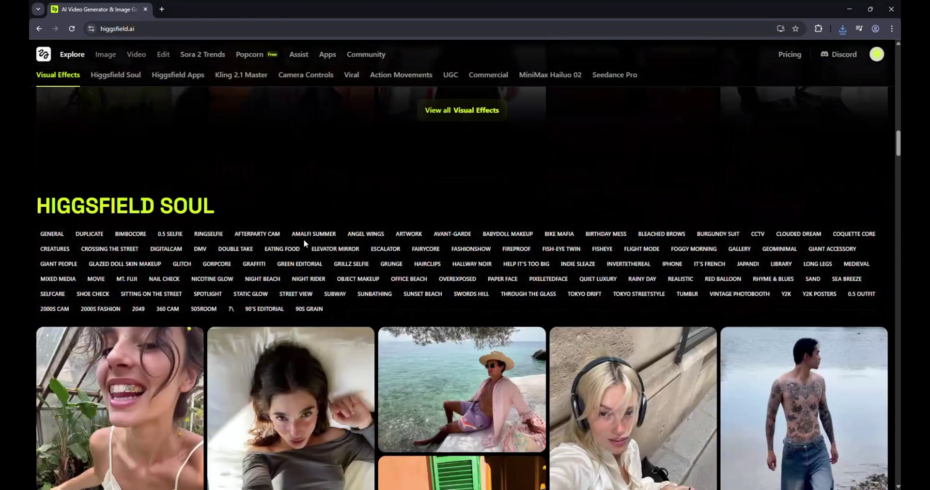
{"action": "scroll", "coordinate": [305, 244], "scroll_direction": "down", "scroll_amount": 3}
{"action": "scroll", "coordinate": [305, 244], "scroll_direction": "down", "scroll_amount": 2}
{"action": "scroll", "coordinate": [305, 244], "scroll_direction": "down", "scroll_amount": 4}
{"action": "scroll", "coordinate": [305, 245], "scroll_direction": "down", "scroll_amount": 2}
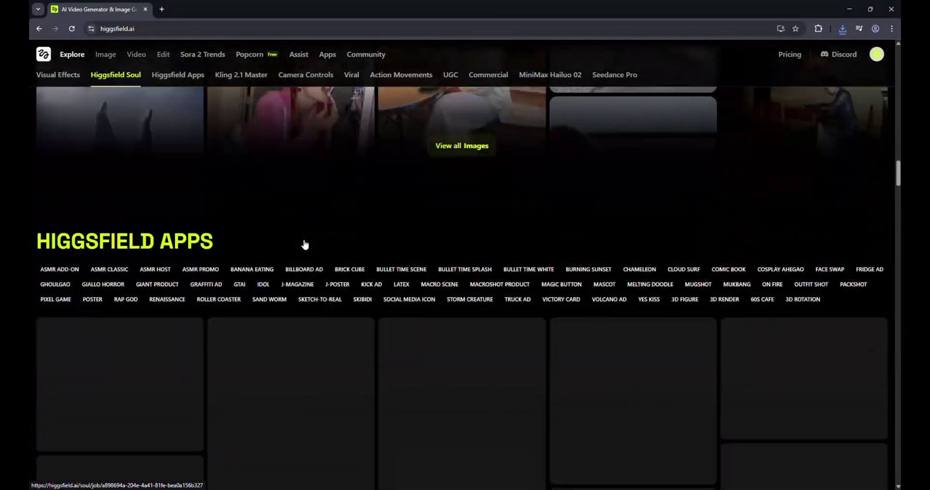